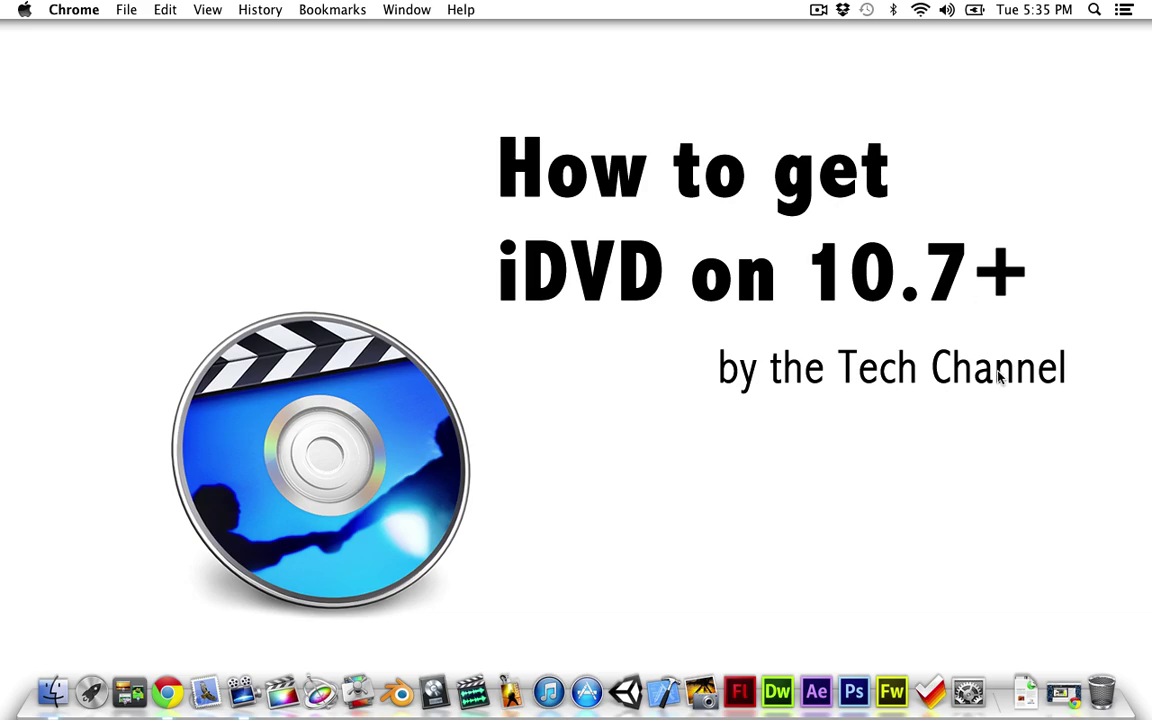
Download iDVD.zip from the MediaFire page in Chrome.
click(1063, 692)
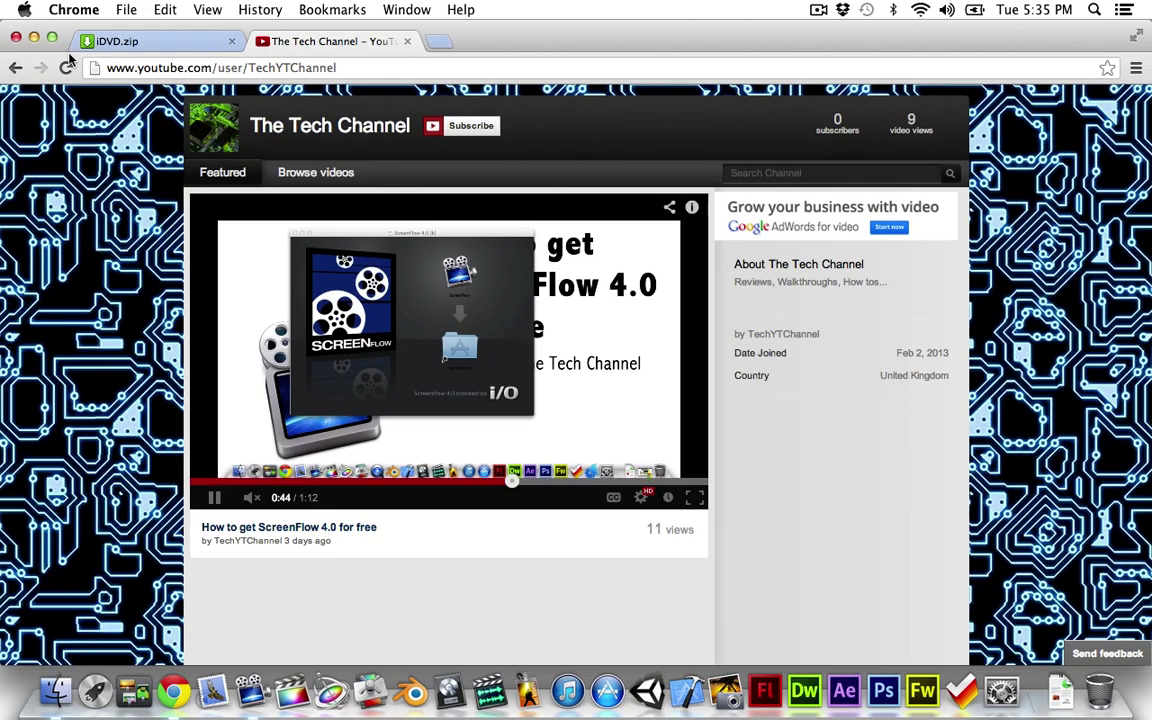
click(118, 41)
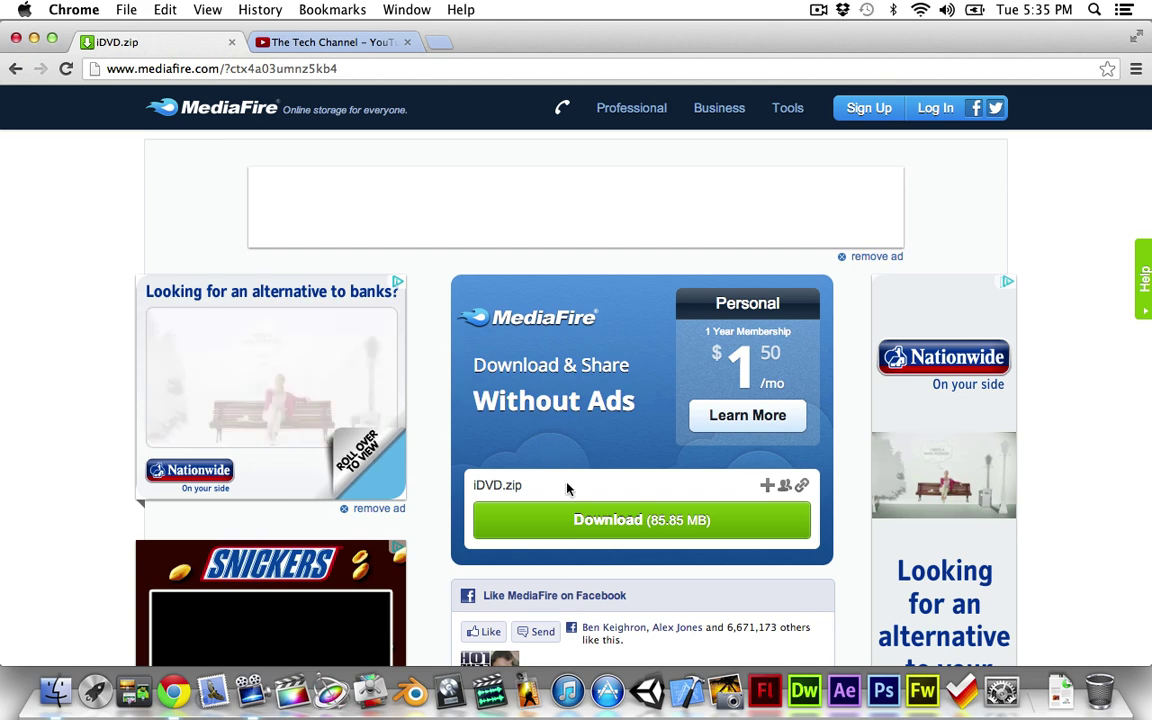
click(640, 528)
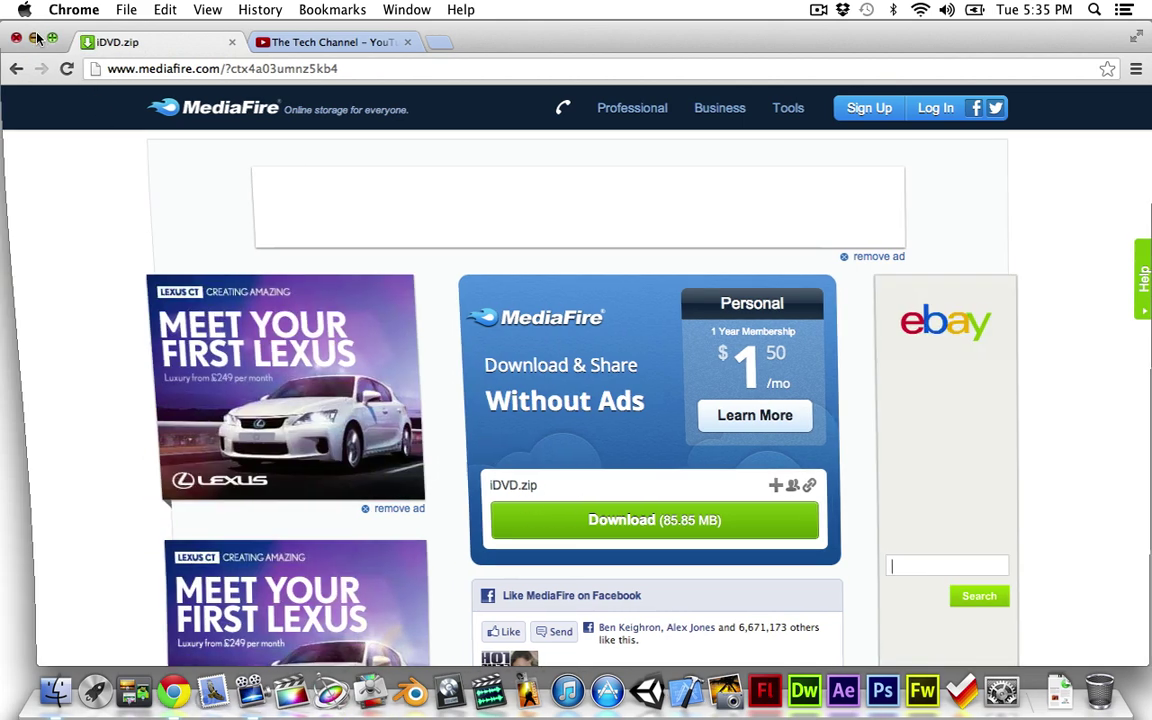
Expand iDVD.zip from the Downloads stack into an iDVD folder.
click(34, 37)
click(1025, 690)
click(1040, 562)
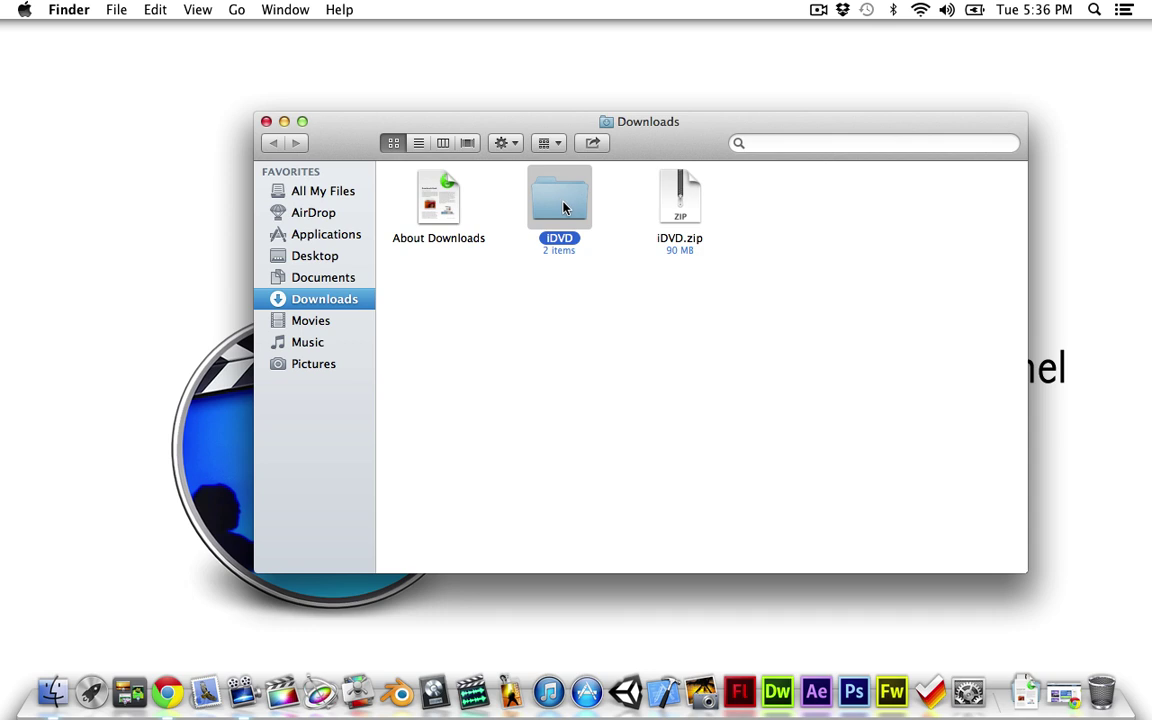
Move the iDVD app into Applications, replacing the existing copy.
double_click(563, 207)
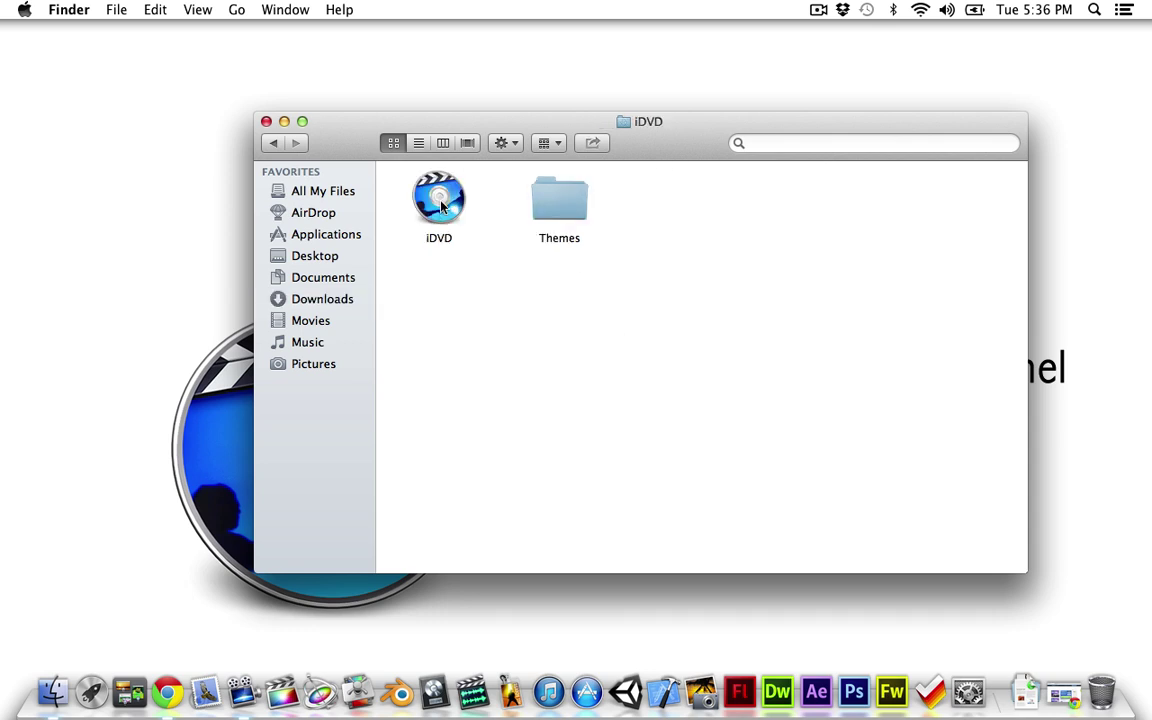
drag(440, 205, 326, 234)
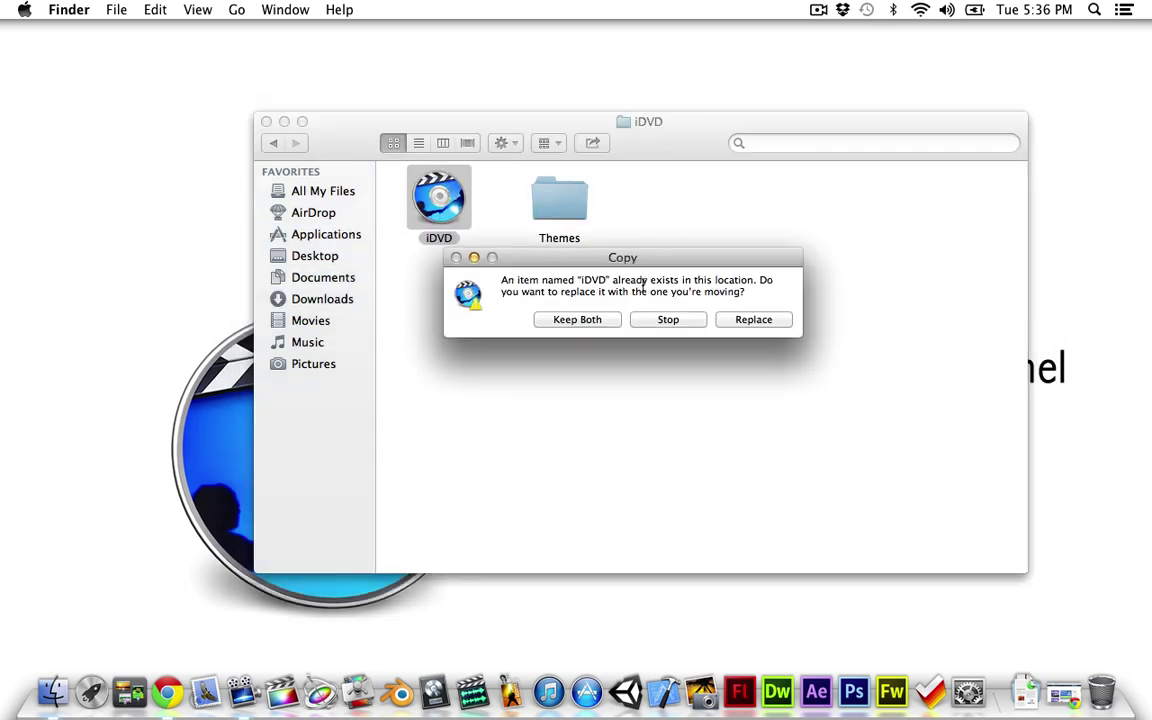
click(770, 320)
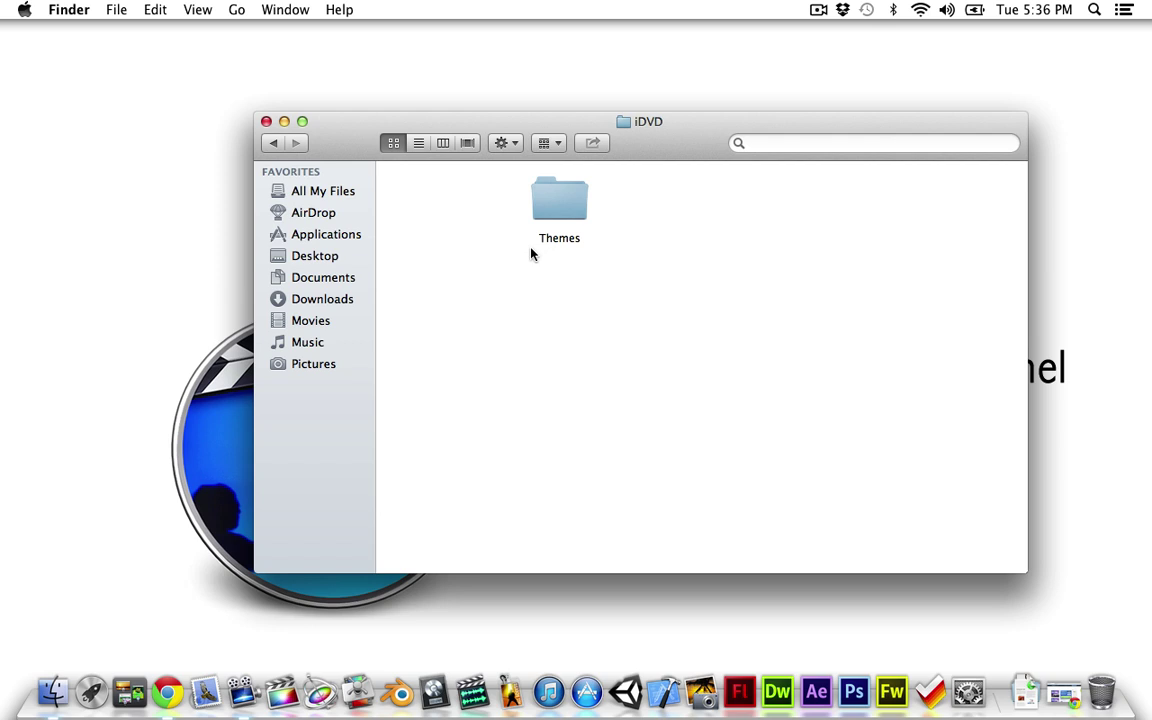
Look through the .theme files in the Themes folder, then return to the iDVD folder.
double_click(566, 199)
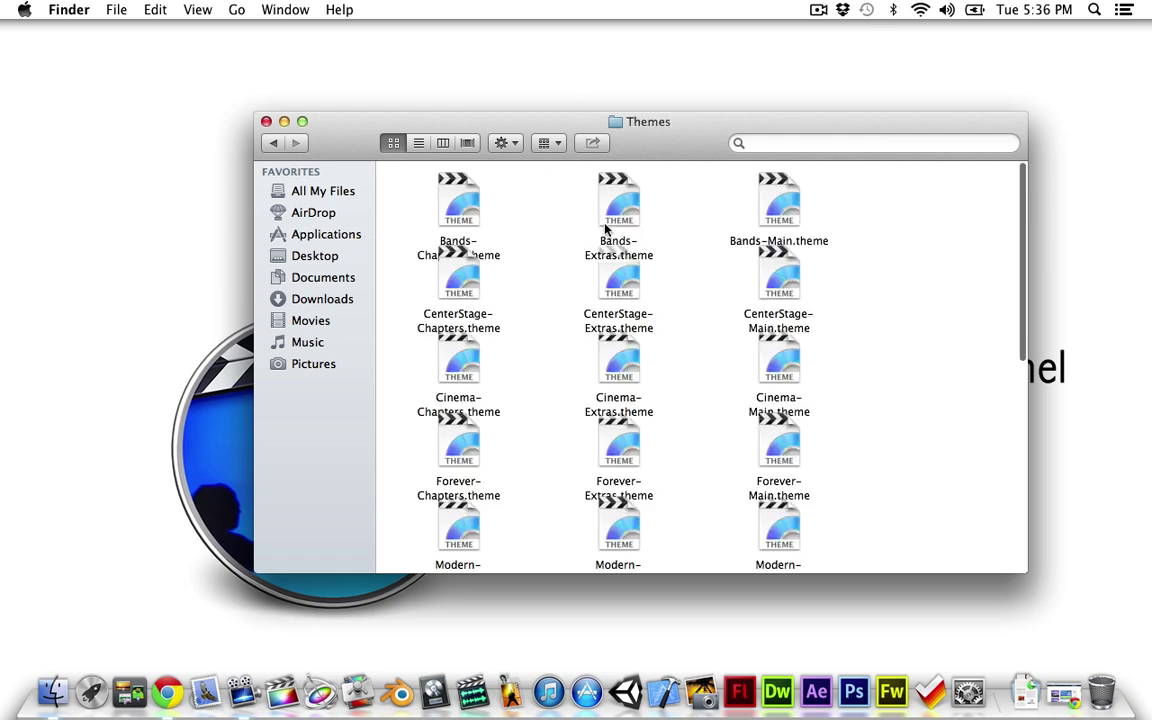
scroll(620, 335, down, 10)
scroll(617, 332, up, 10)
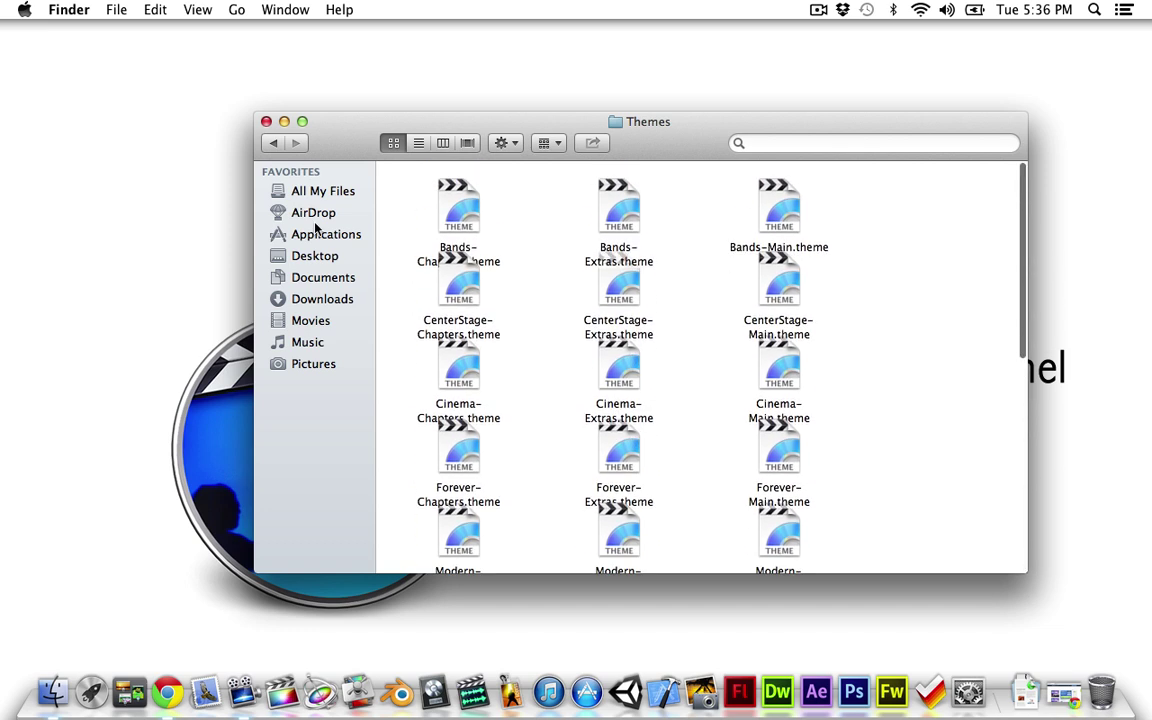
click(273, 146)
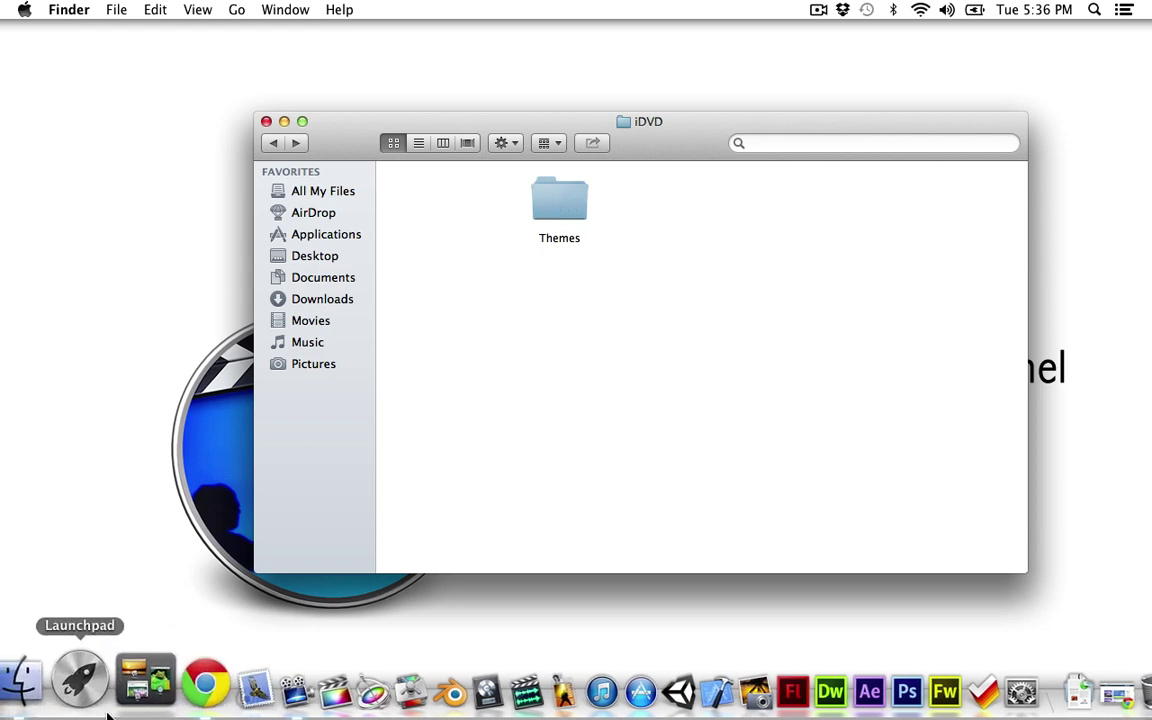
Launch iDVD from Launchpad, confirming the downloaded-from-internet warning.
click(79, 687)
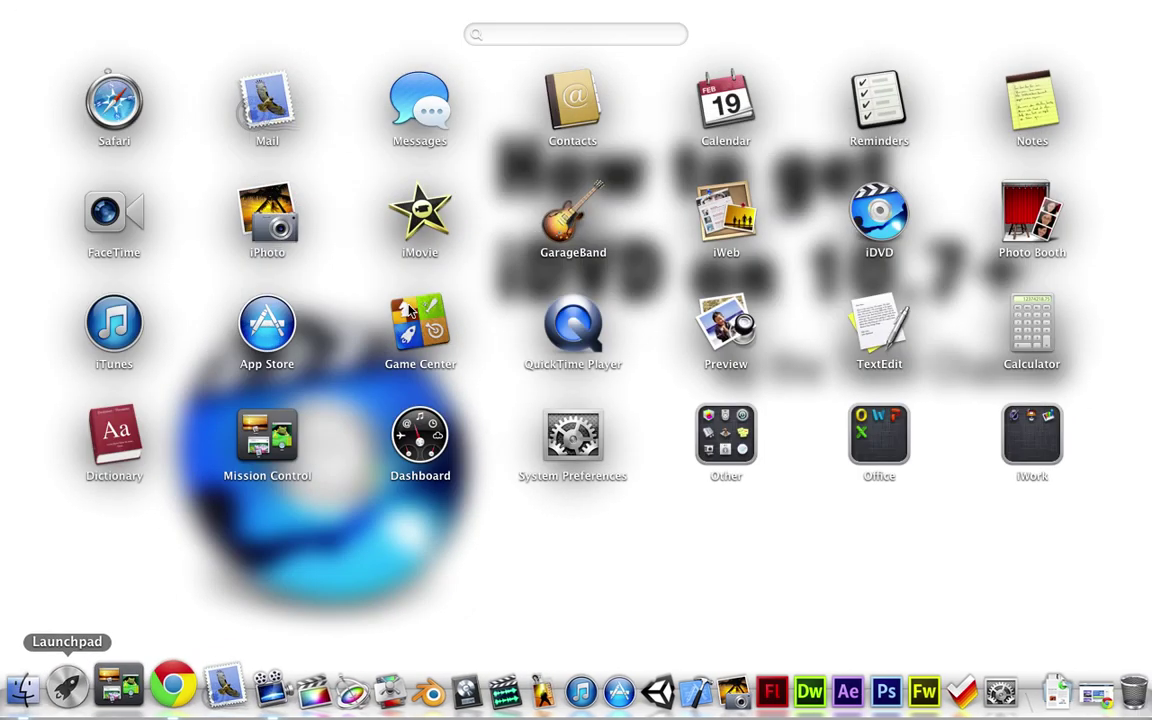
click(895, 205)
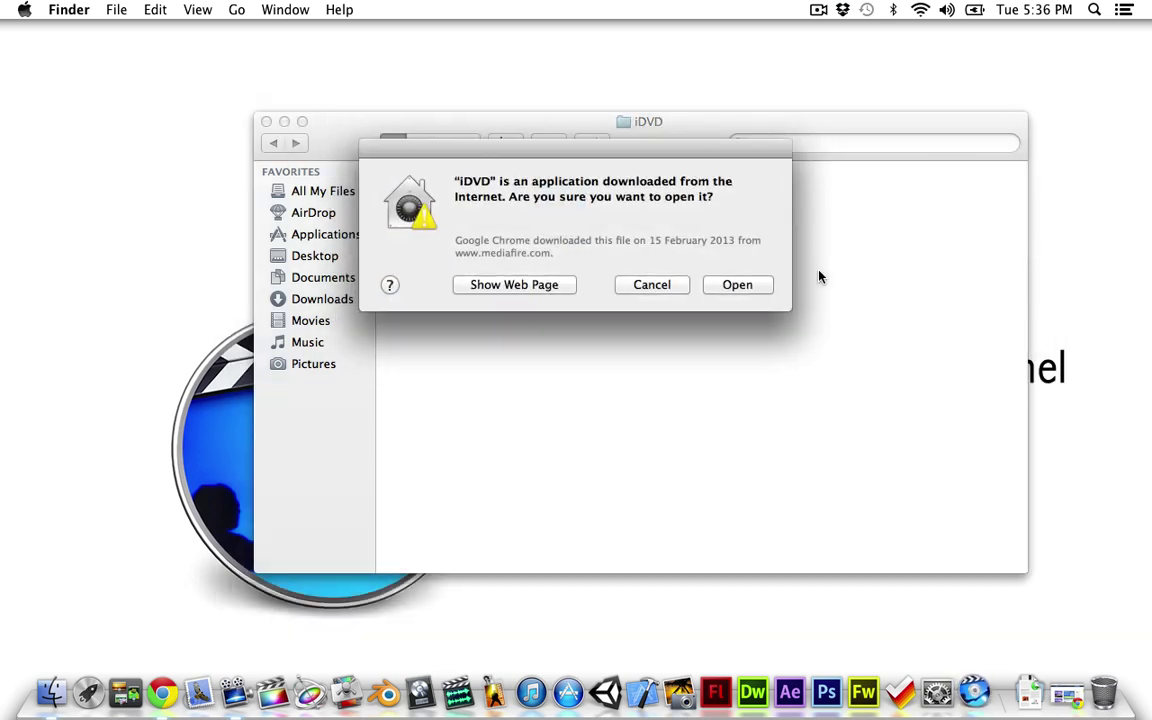
click(736, 284)
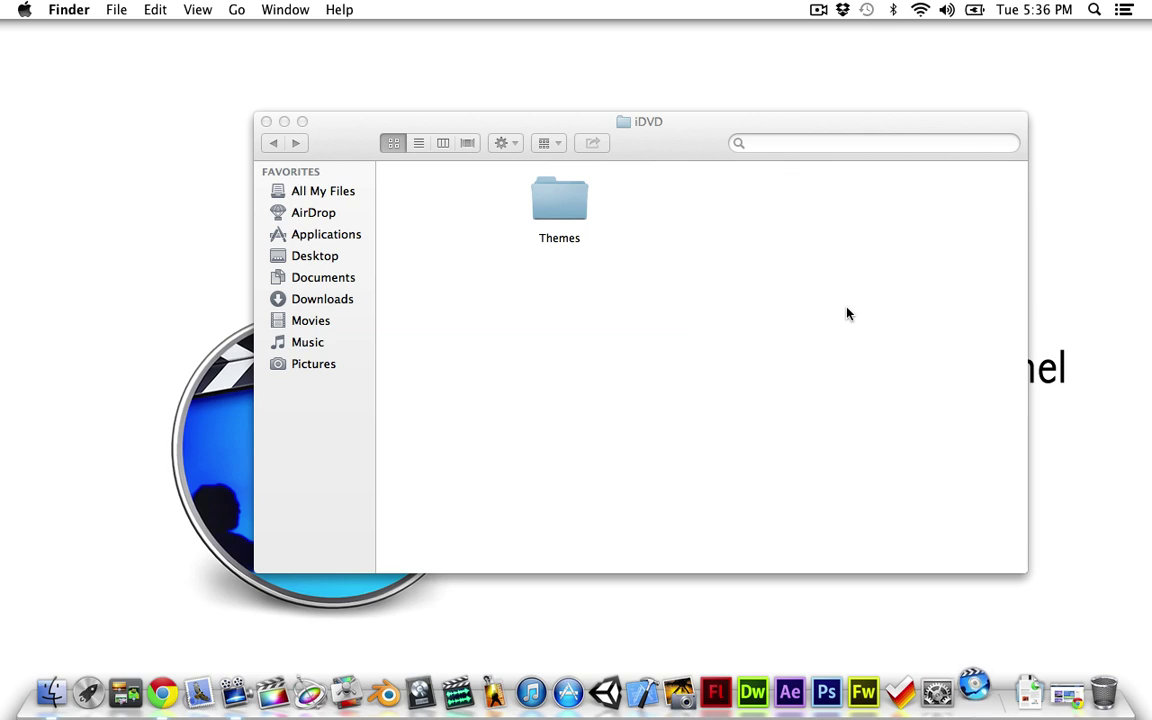
Check the installed OS X version (10.8.2) in About This Mac, then close it.
click(25, 10)
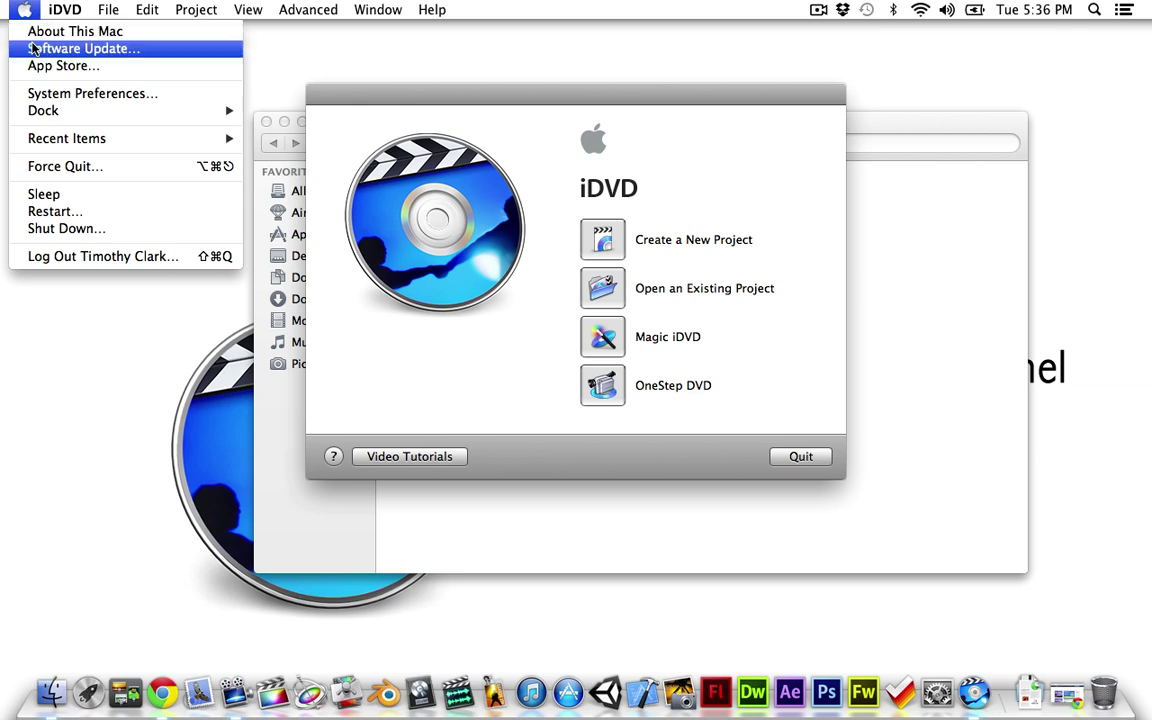
click(55, 33)
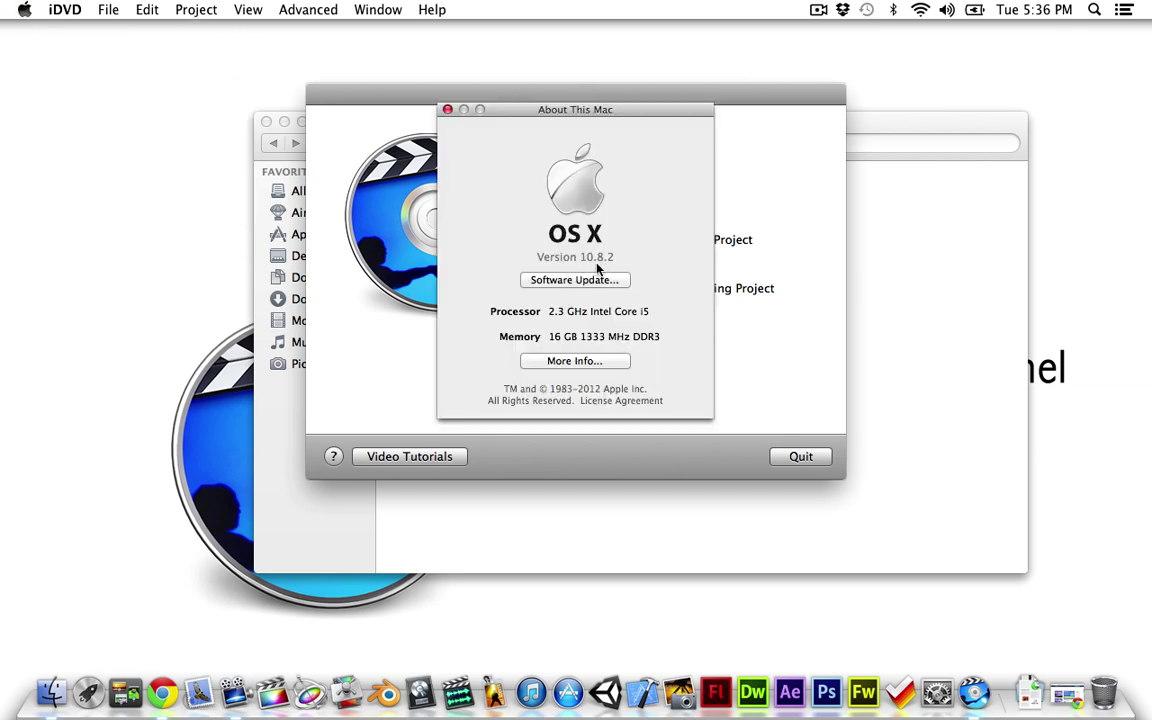
click(447, 111)
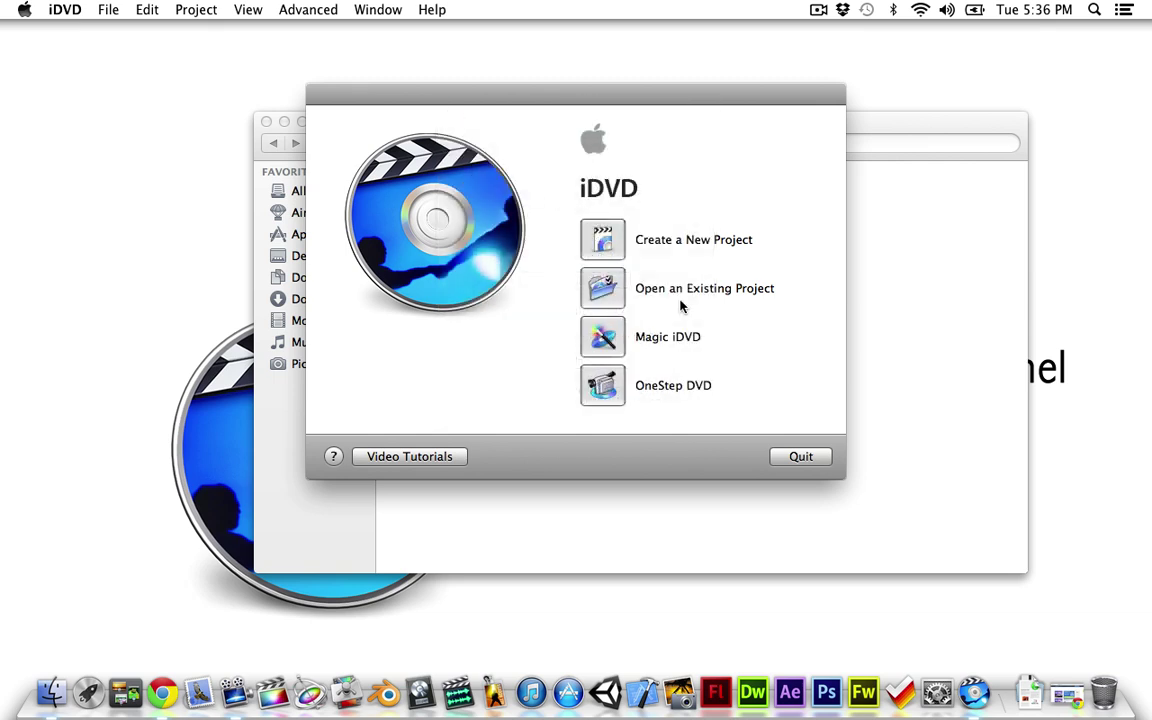
Create a new widescreen iDVD project named My Great DVD.
click(610, 248)
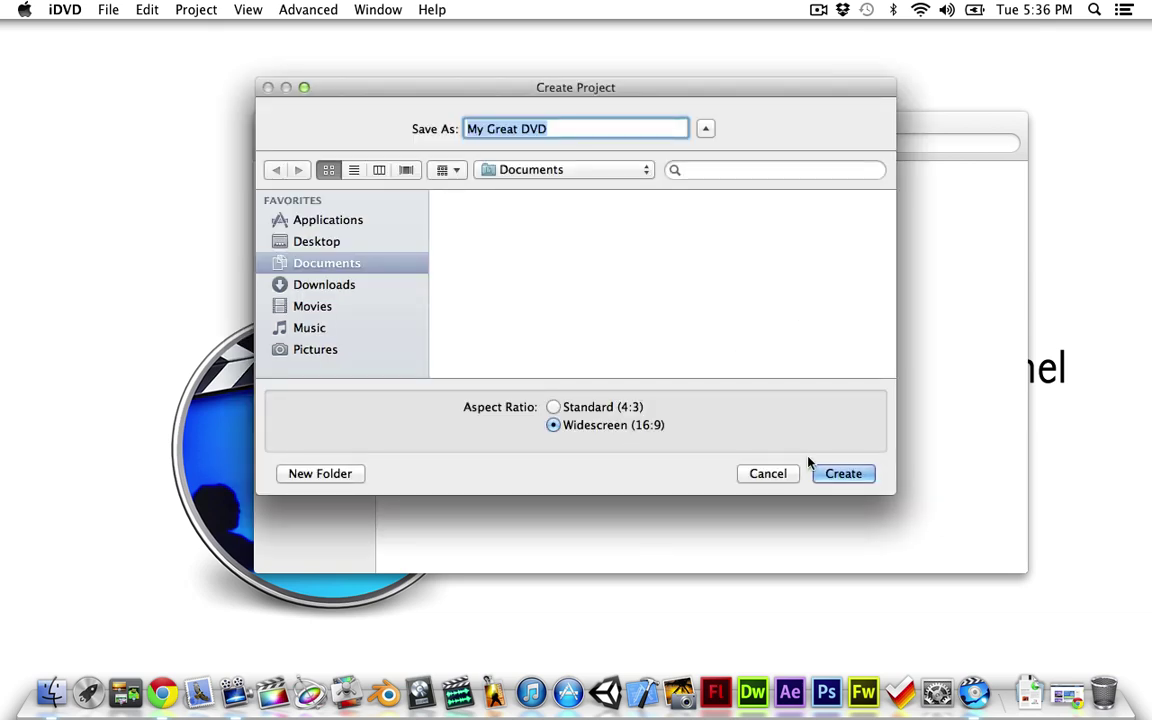
click(843, 474)
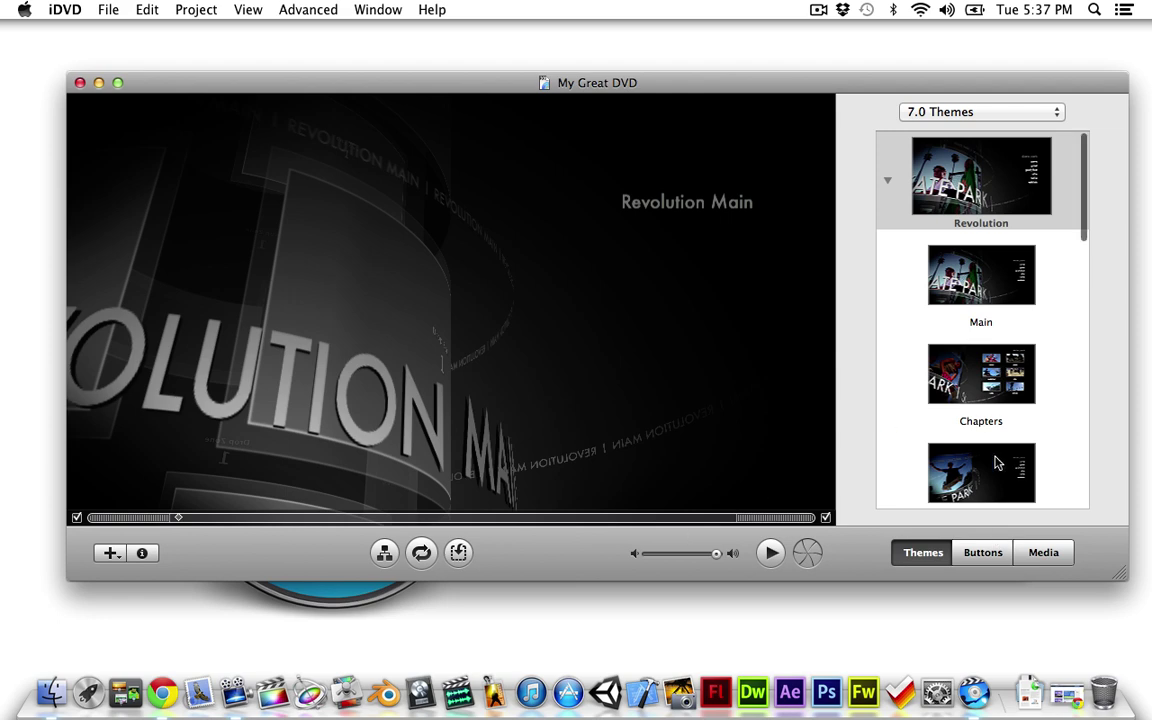
scroll(996, 462, down, 15)
scroll(996, 462, up, 15)
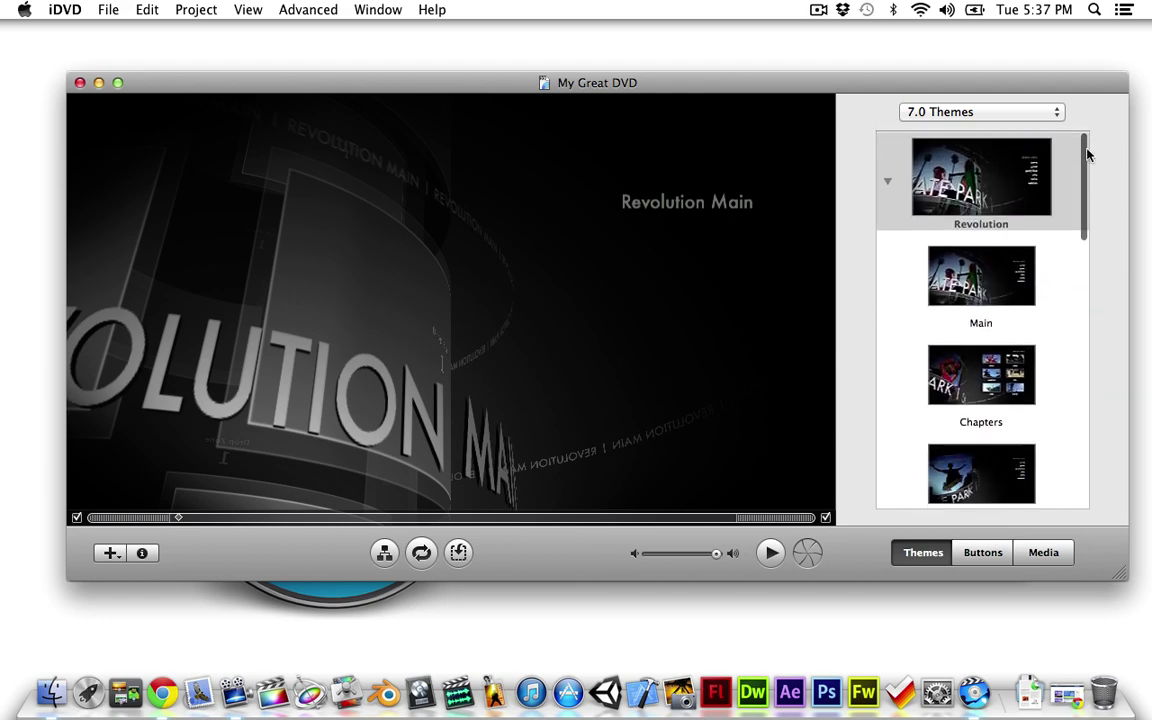
Browse the Old Themes collection, then switch back to 7.0 Themes.
click(1050, 111)
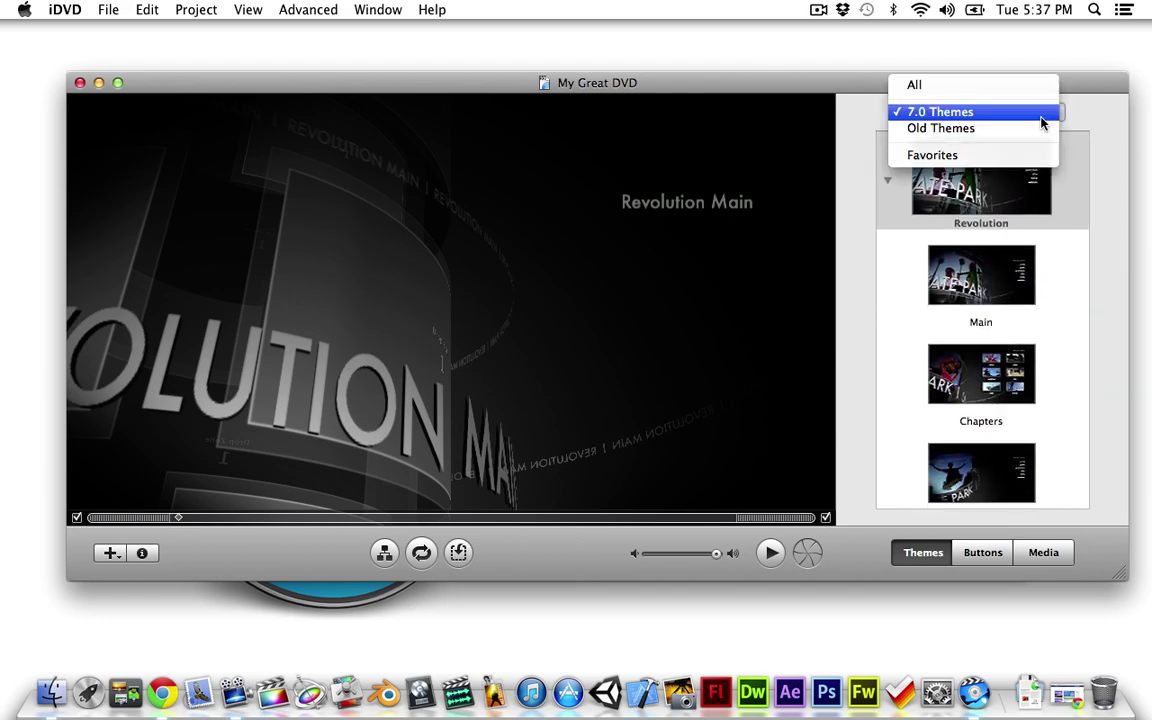
click(961, 130)
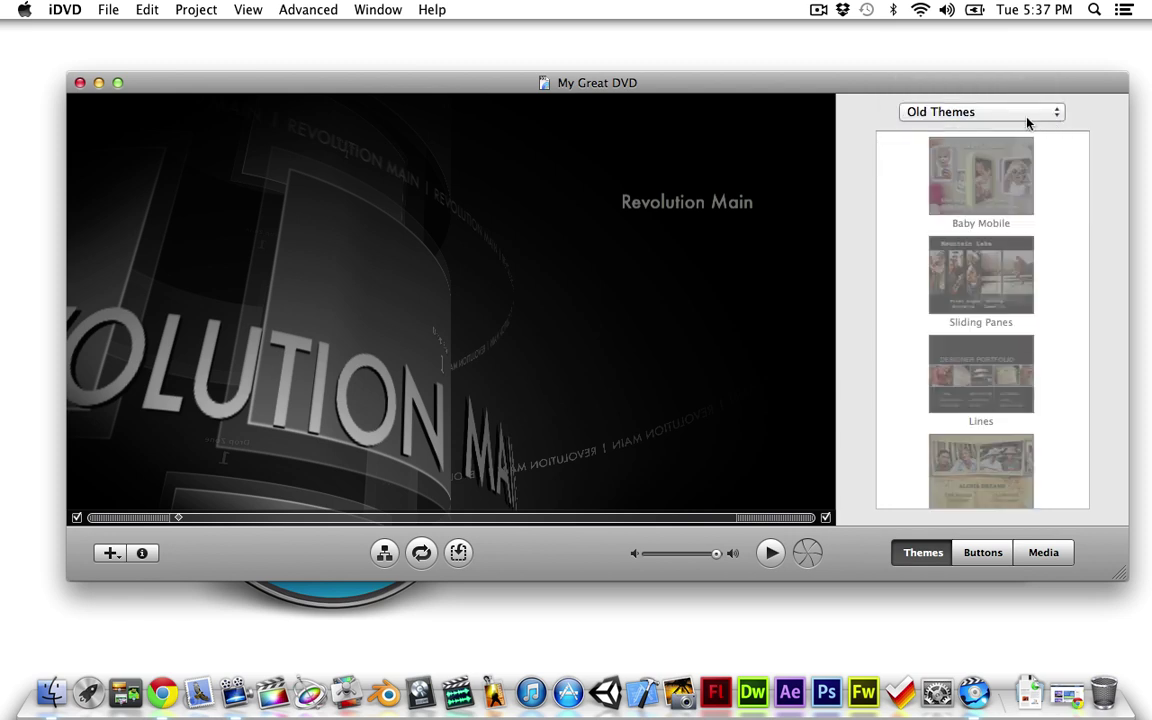
click(924, 111)
click(986, 95)
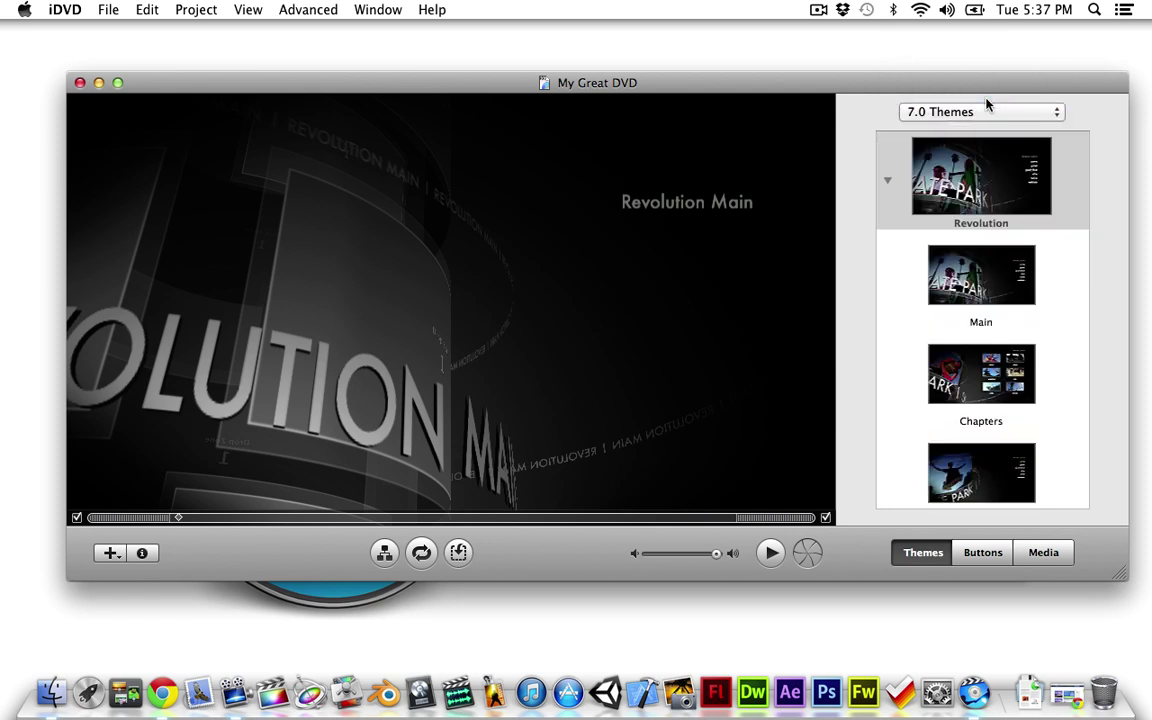
click(106, 12)
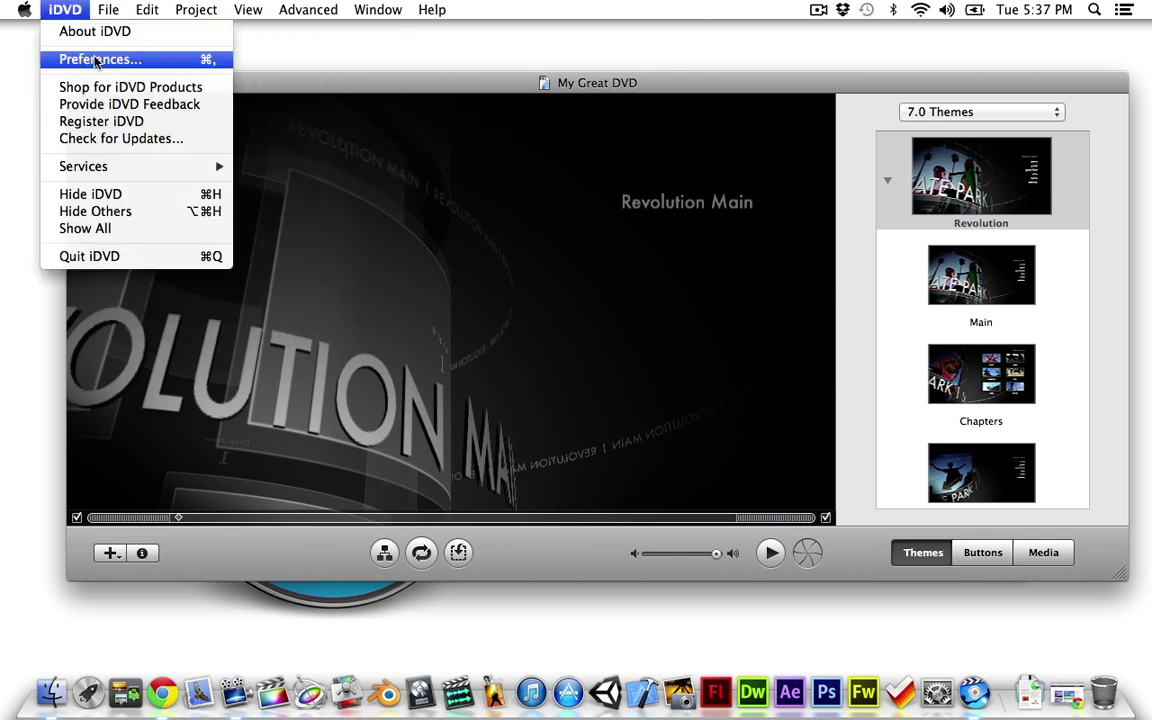
Add the Downloads/iDVD/Themes folder as a theme search location in Advanced preferences.
click(96, 62)
click(676, 106)
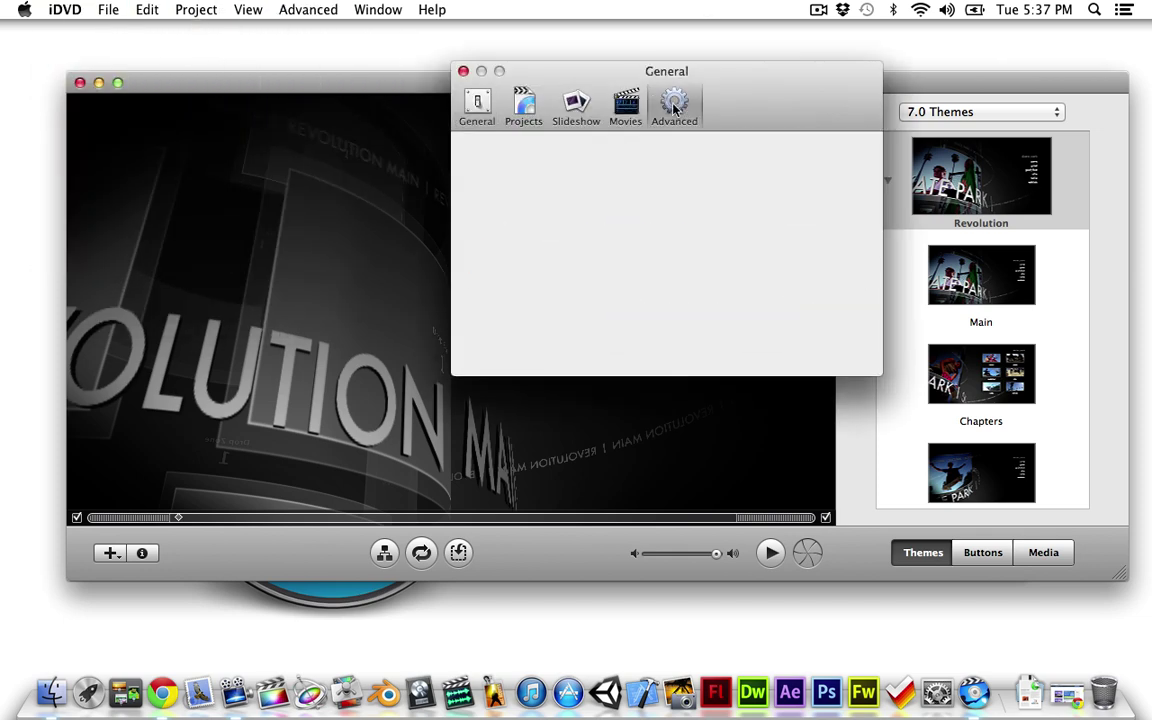
click(823, 182)
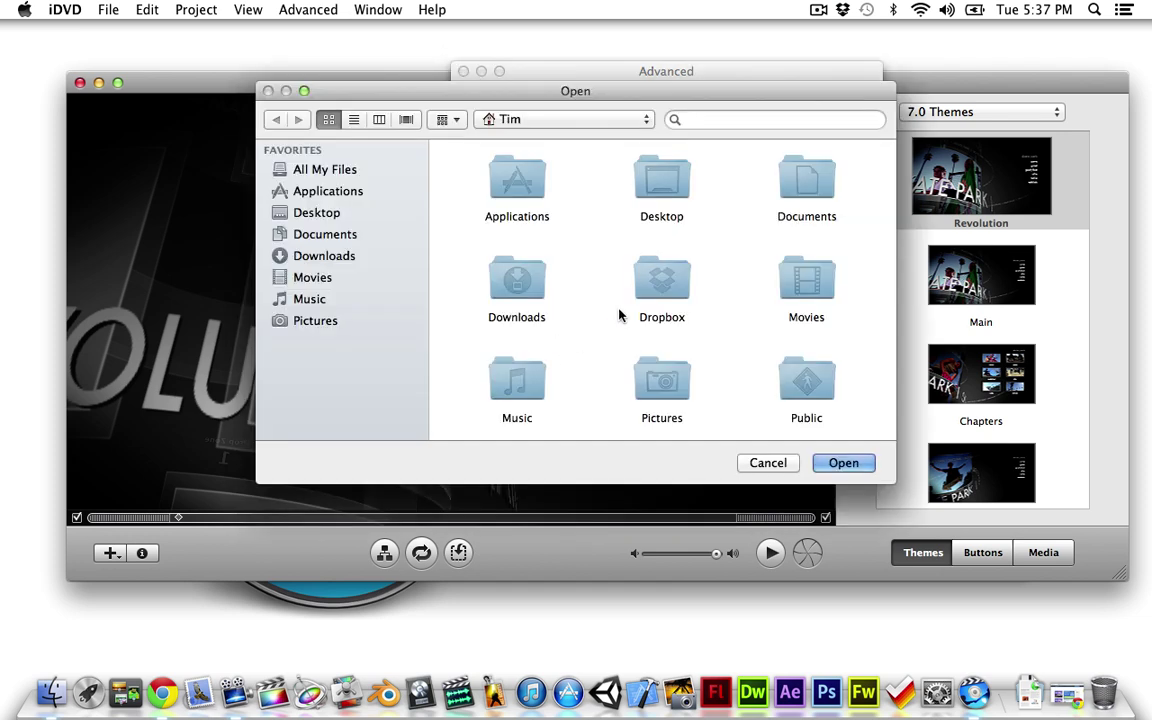
click(319, 258)
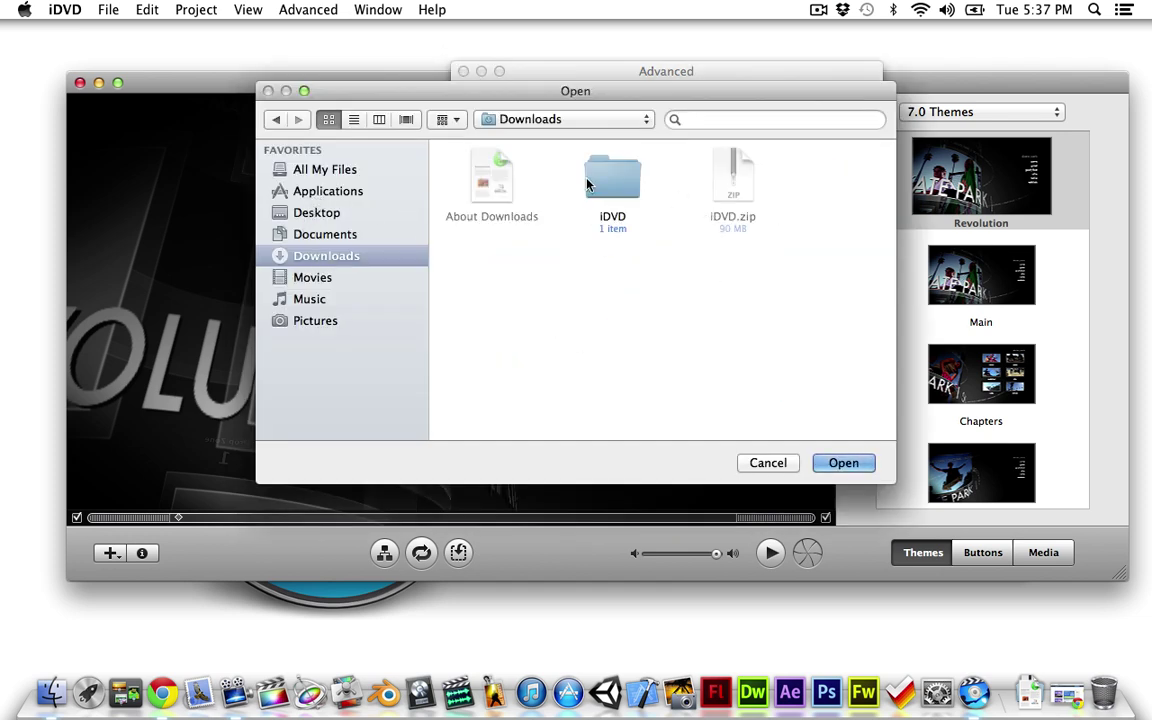
double_click(600, 170)
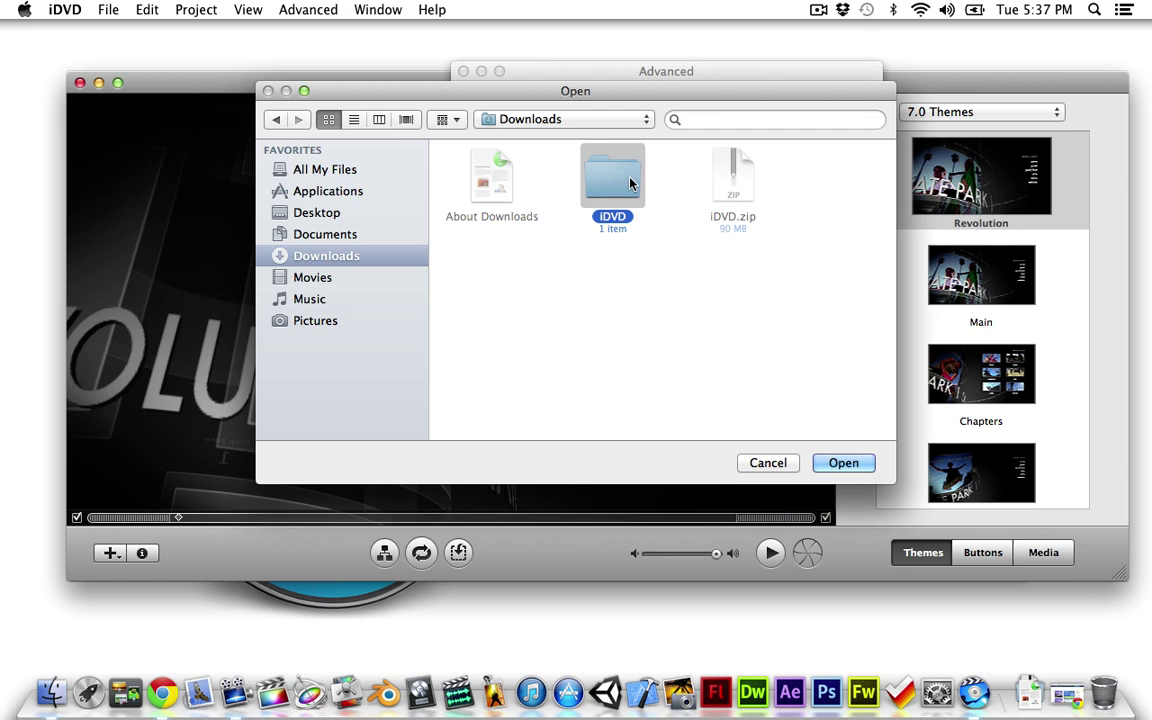
click(840, 465)
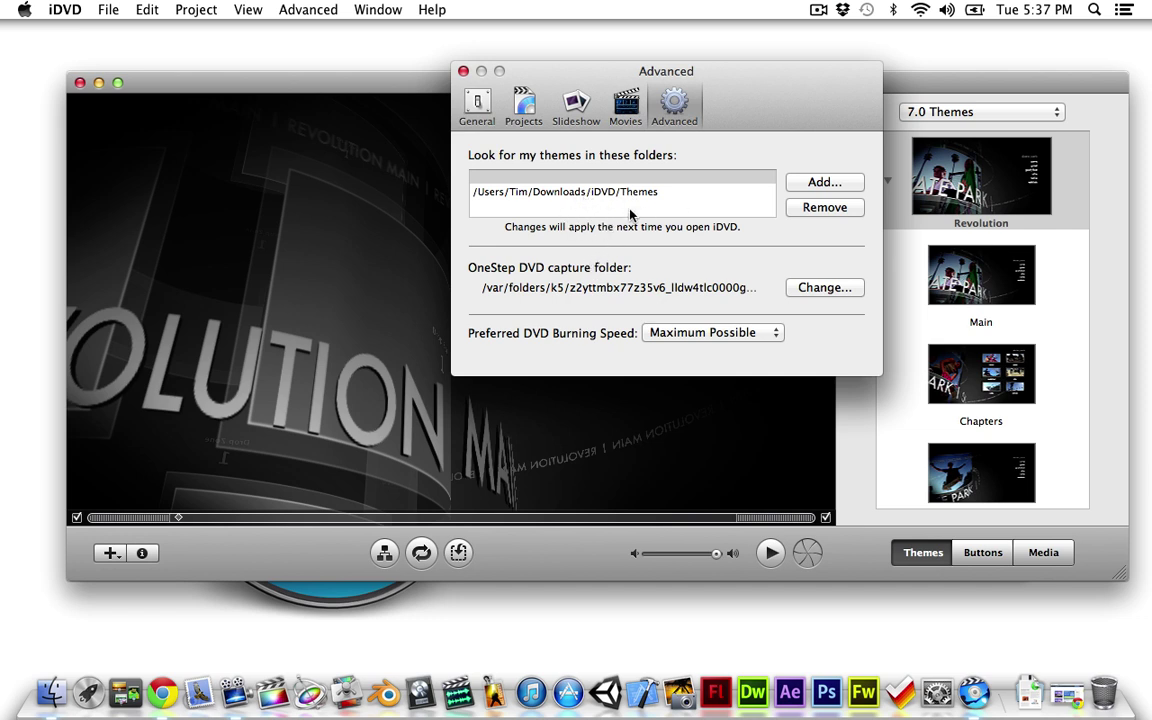
click(582, 196)
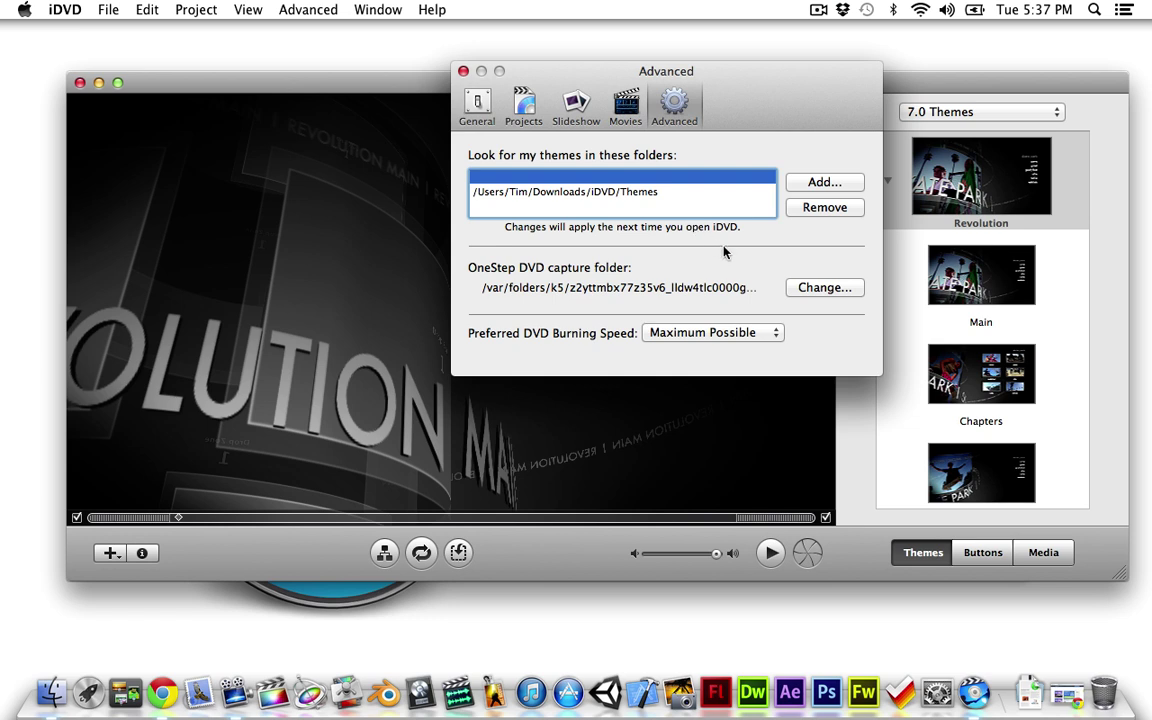